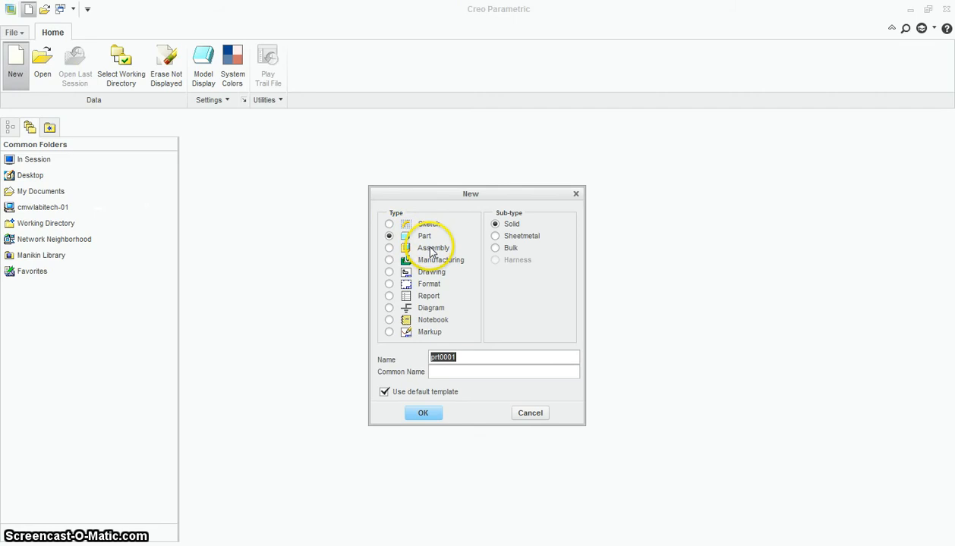
# - Create a new Design assembly named Bottle with the default template
pyautogui.click(432, 249)
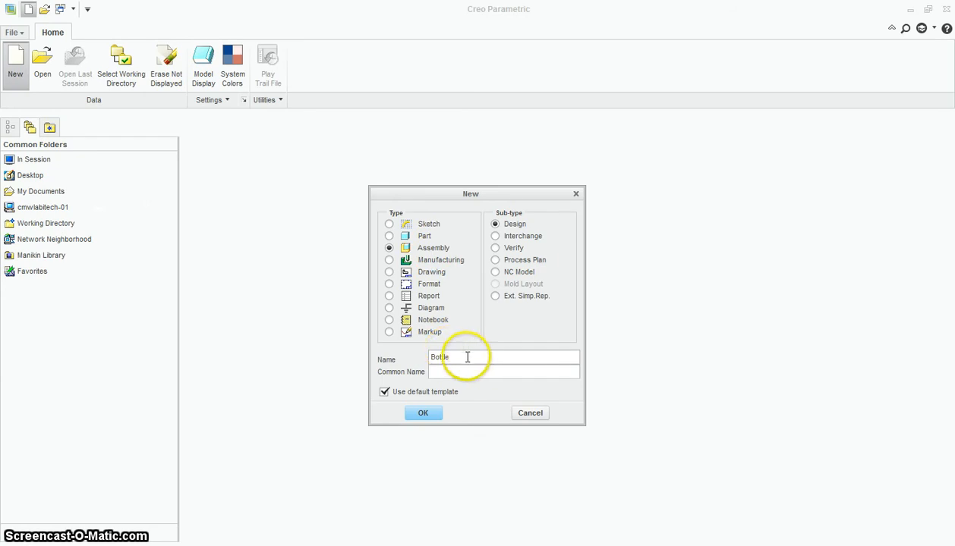
pyautogui.click(429, 417)
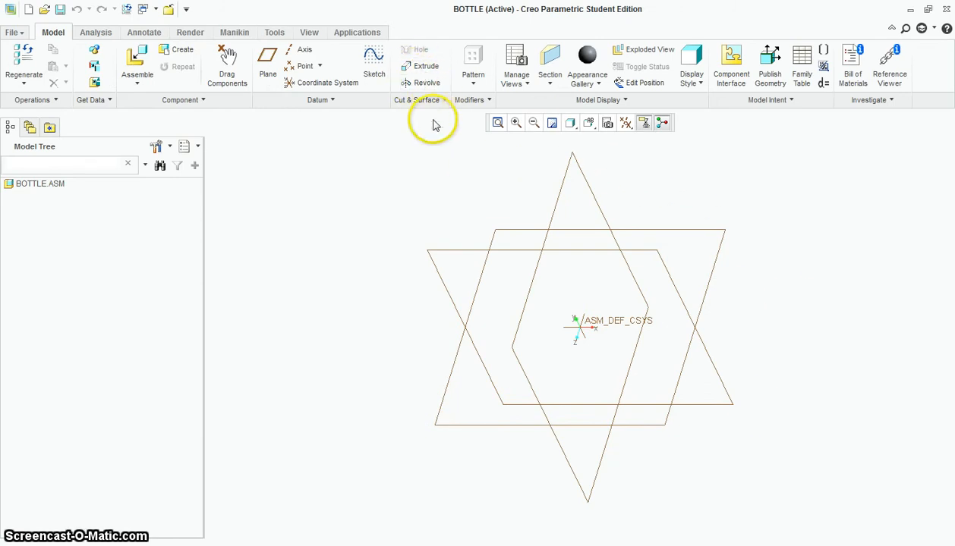
# - Assemble bottle.prt as the first component and fix it in place with a Default constraint
pyautogui.click(140, 57)
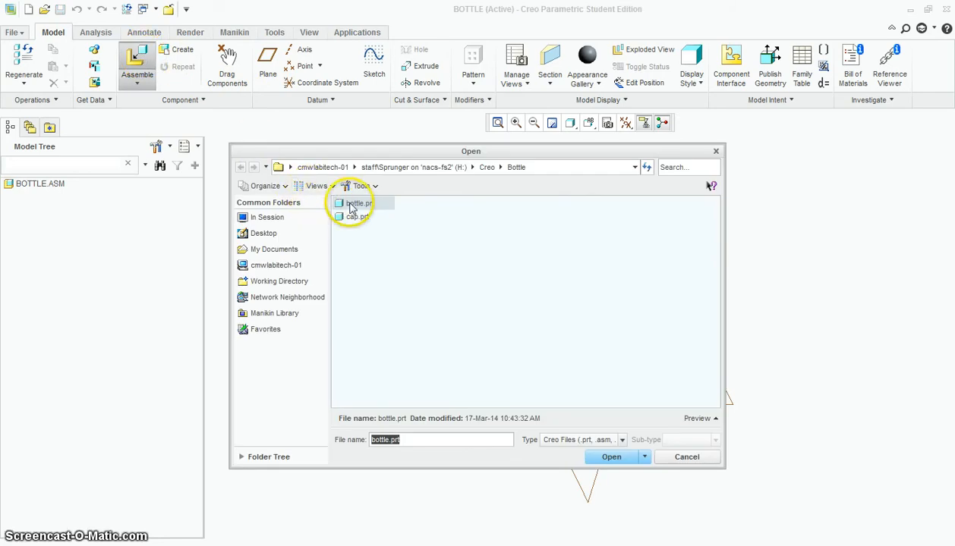
pyautogui.click(609, 456)
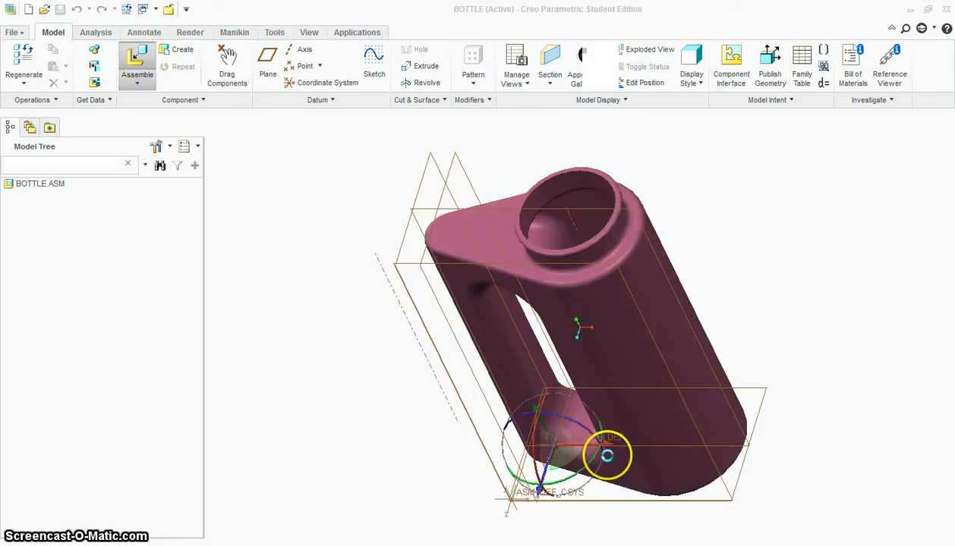
pyautogui.click(237, 66)
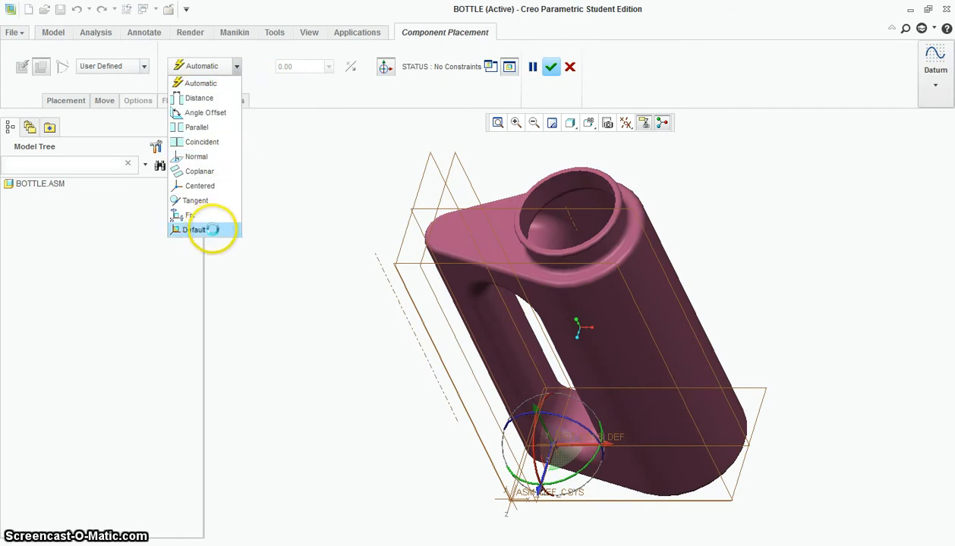
pyautogui.click(212, 229)
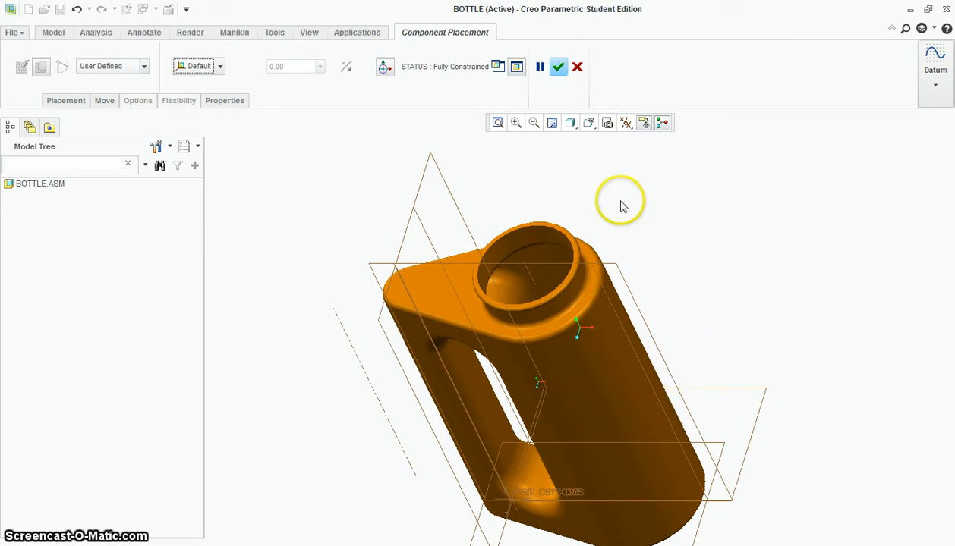
pyautogui.click(558, 68)
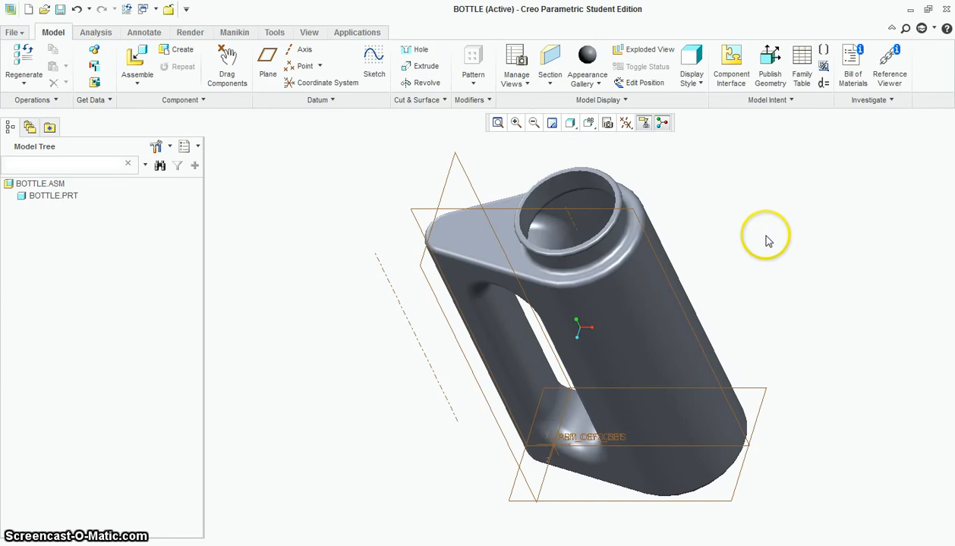
# - Bring cap.prt into the assembly and move it up beside the bottle's neck
pyautogui.click(143, 58)
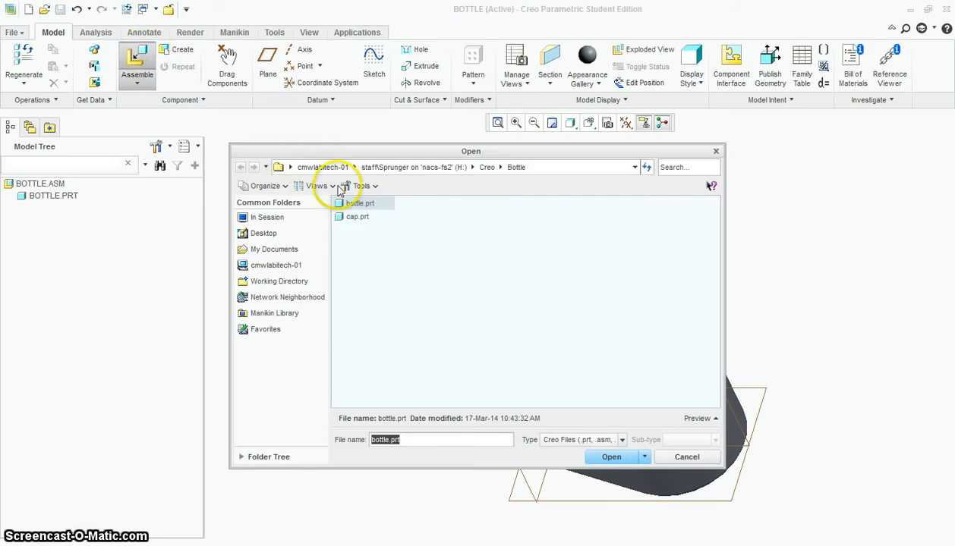
pyautogui.click(358, 217)
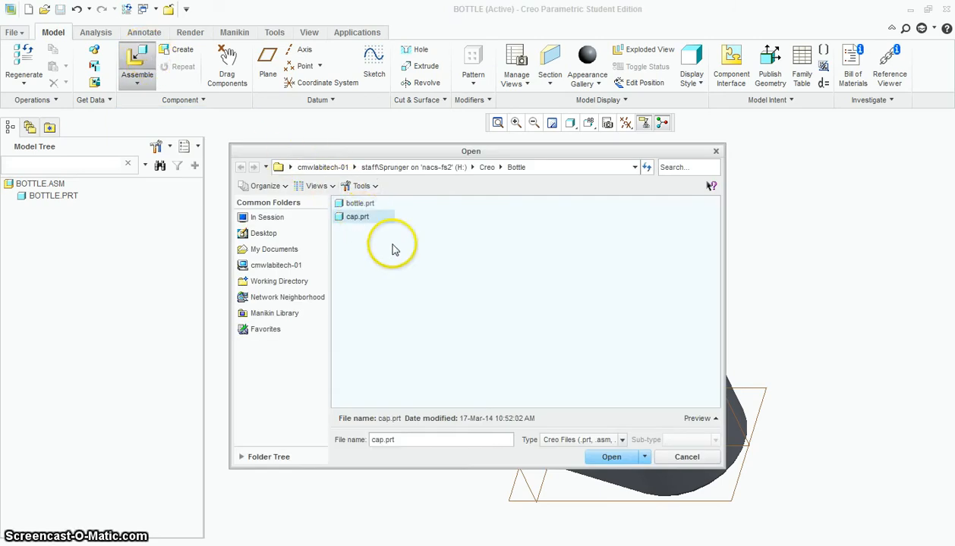
pyautogui.click(607, 457)
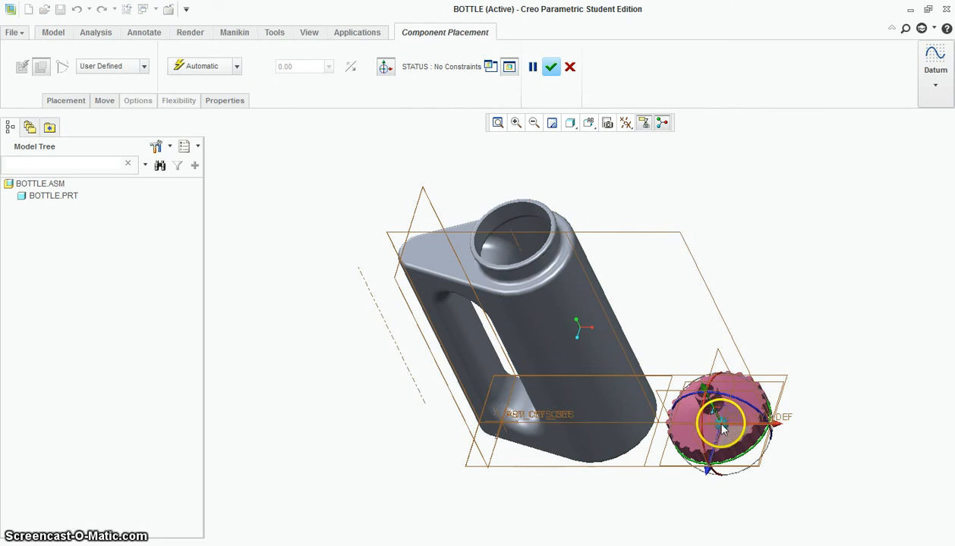
pyautogui.moveTo(723, 429); pyautogui.dragTo(735, 296)
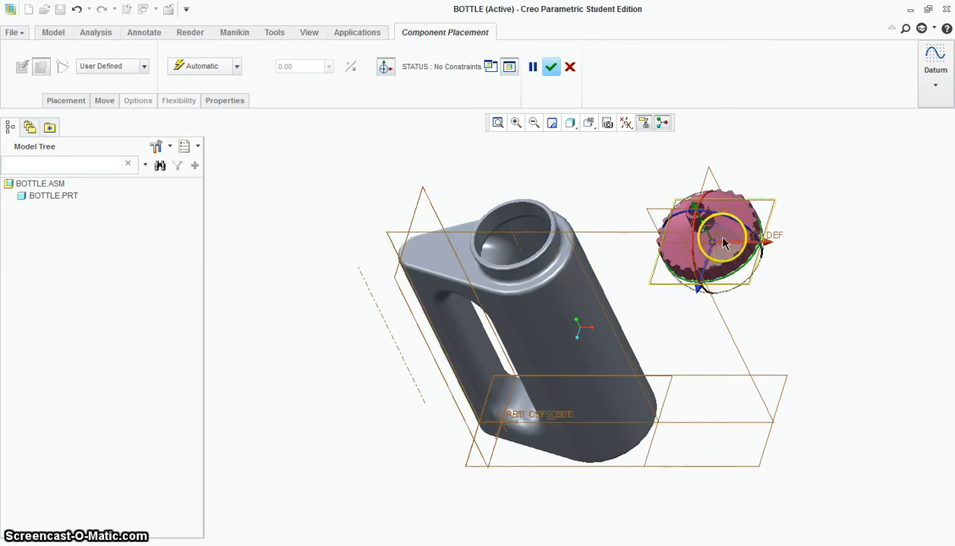
# - Align the cap with the neck by making its spout's cylindrical surface coincident with the neck's outer cylindrical surface
pyautogui.scroll(-3, 711, 230)
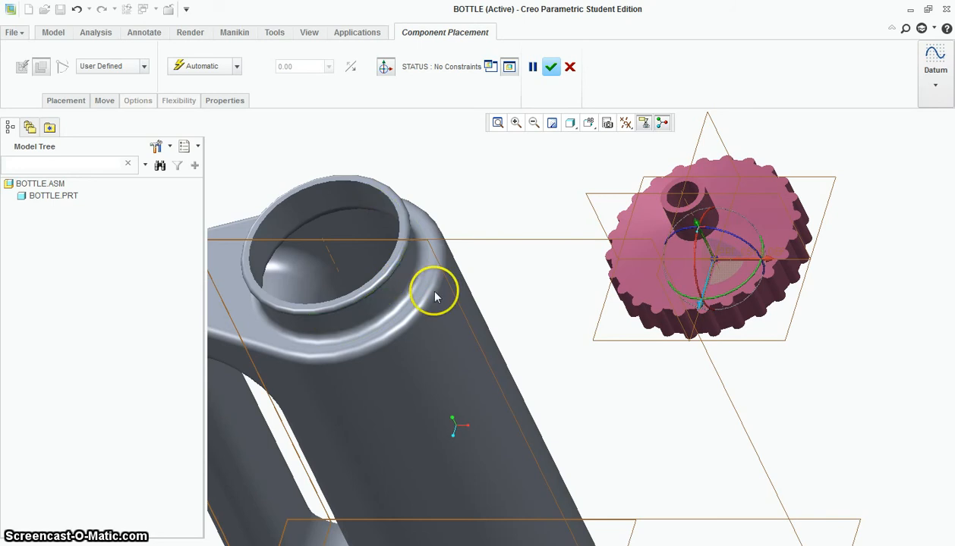
pyautogui.scroll(2, 815, 327)
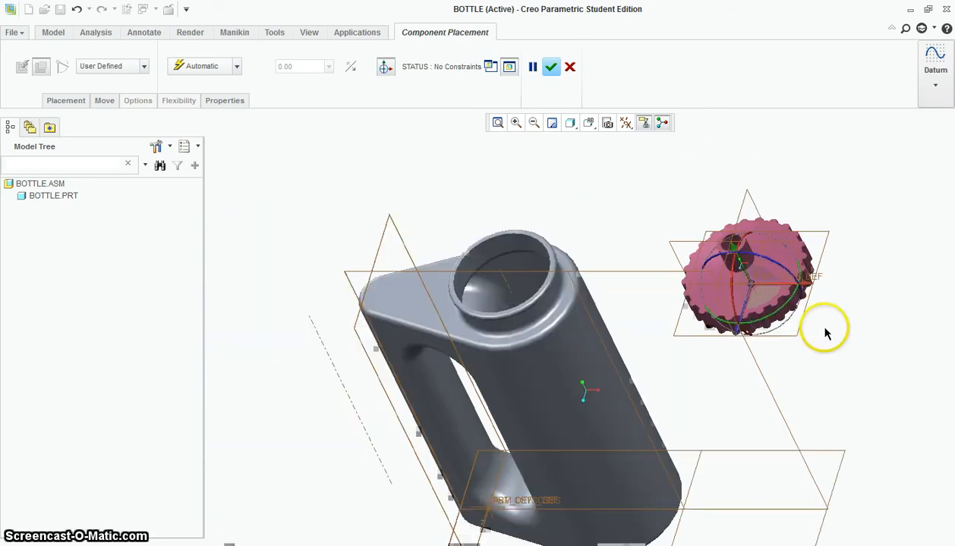
pyautogui.scroll(-1, 748, 273)
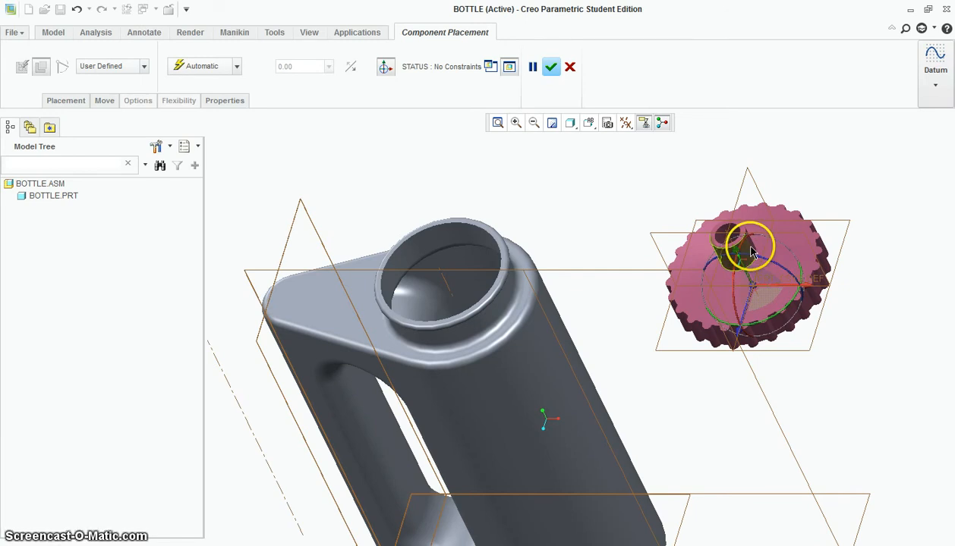
pyautogui.click(750, 252)
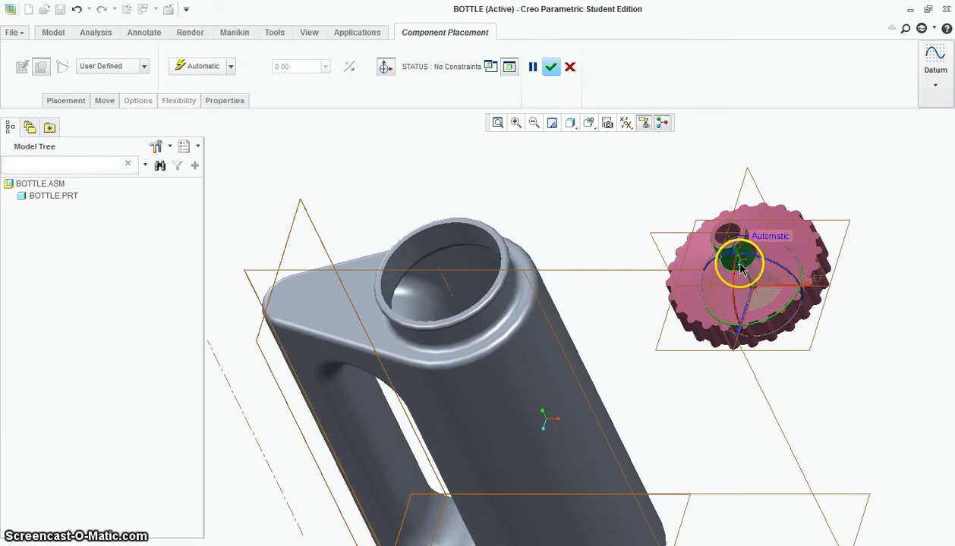
pyautogui.click(490, 323)
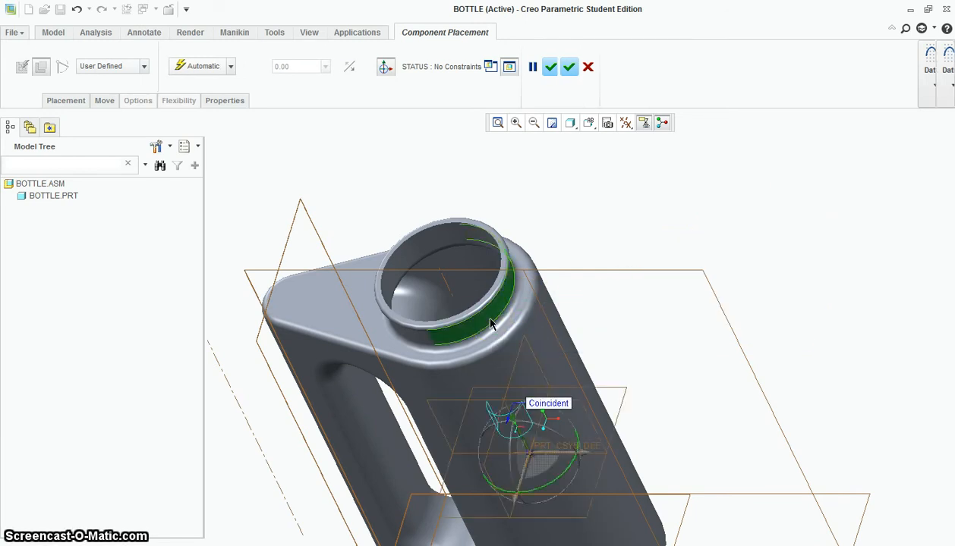
# - Slide the partially constrained cap up along the neck axis until it sits above the bottle's opening
pyautogui.moveTo(581, 429); pyautogui.dragTo(644, 418, button='middle')
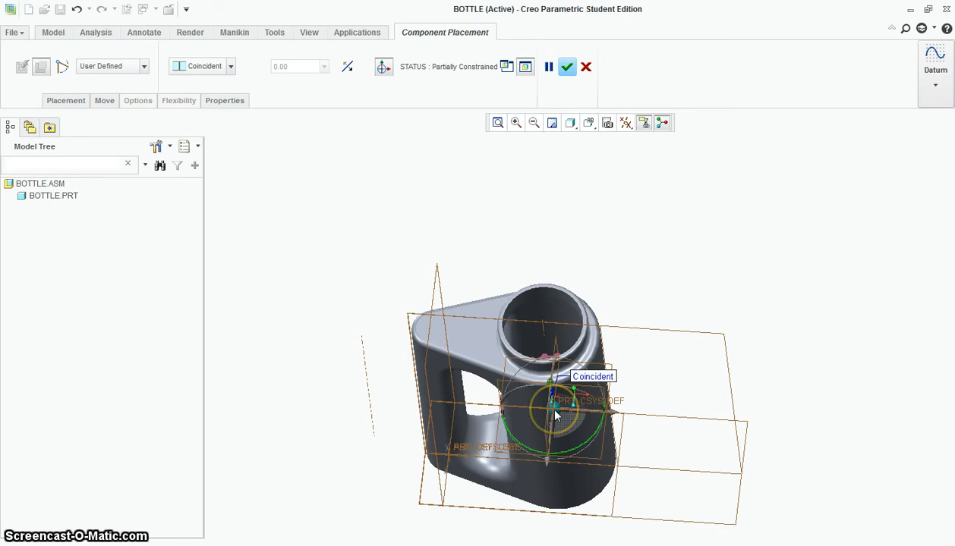
pyautogui.moveTo(556, 412); pyautogui.dragTo(468, 15)
pyautogui.scroll(-4, 548, 350)
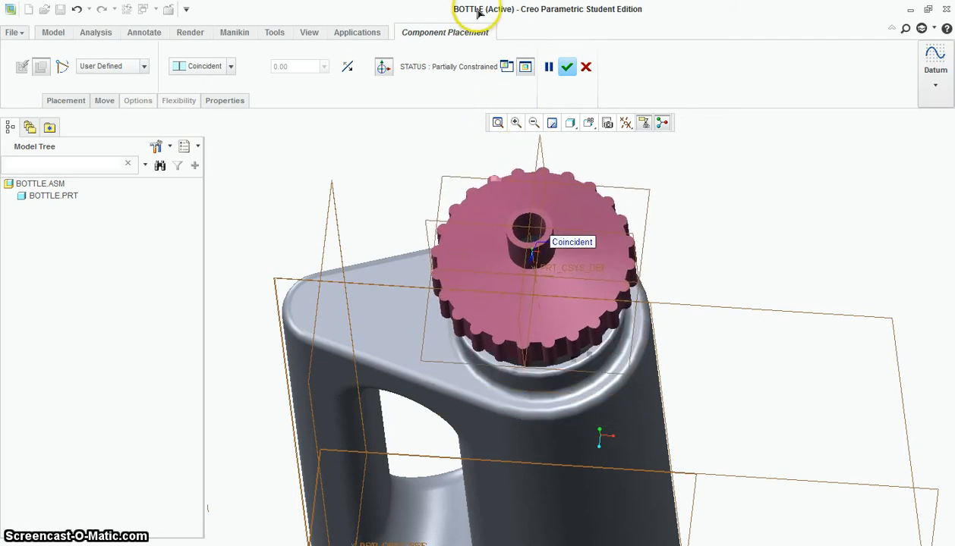
# - Constrain the cap's bottom rim face coincident with the flat shoulder surface on top of the bottle
pyautogui.moveTo(698, 436); pyautogui.dragTo(717, 357, button='middle')
pyautogui.scroll(5, 693, 404)
pyautogui.scroll(-2, 689, 320)
pyautogui.scroll(-6, 688, 319)
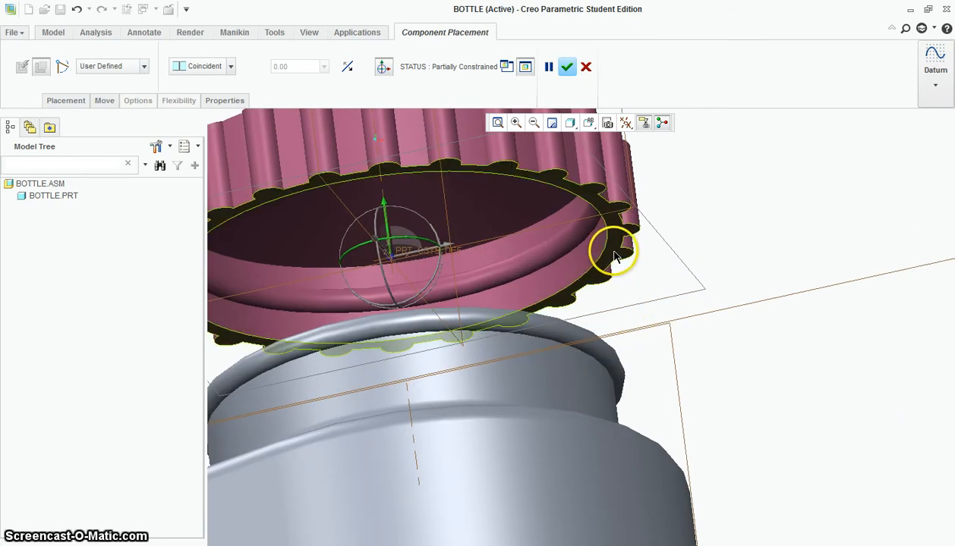
pyautogui.click(614, 253)
pyautogui.scroll(4, 716, 262)
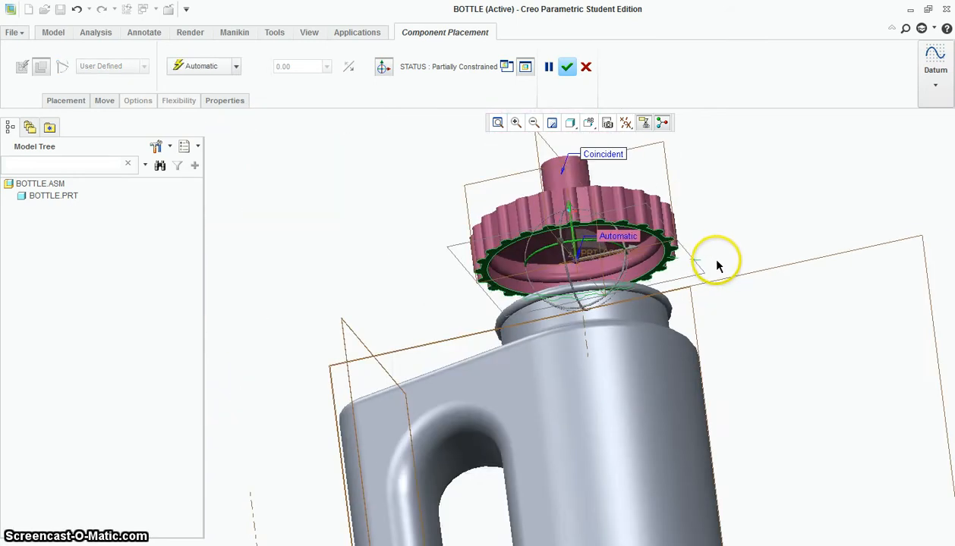
pyautogui.moveTo(736, 286); pyautogui.dragTo(764, 311, button='middle')
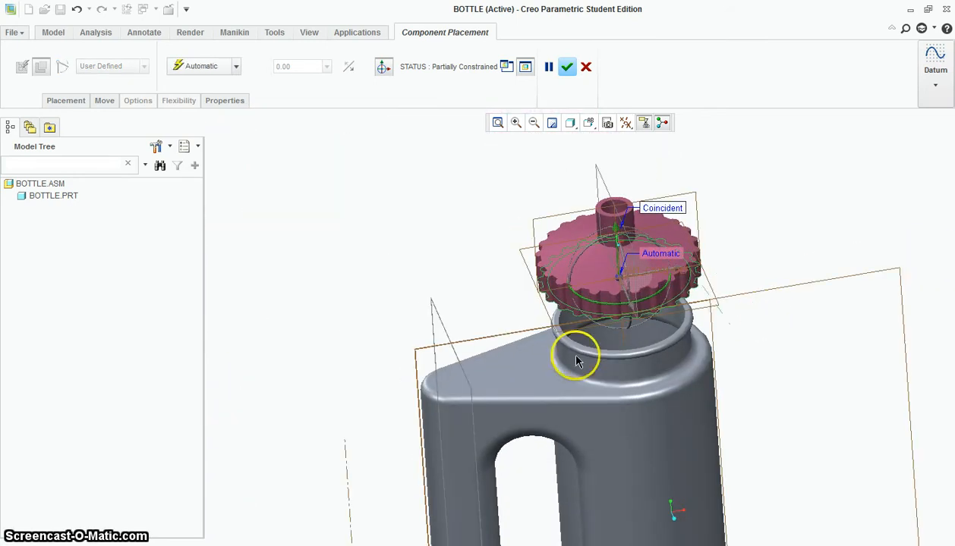
pyautogui.click(519, 382)
pyautogui.scroll(-3, 663, 391)
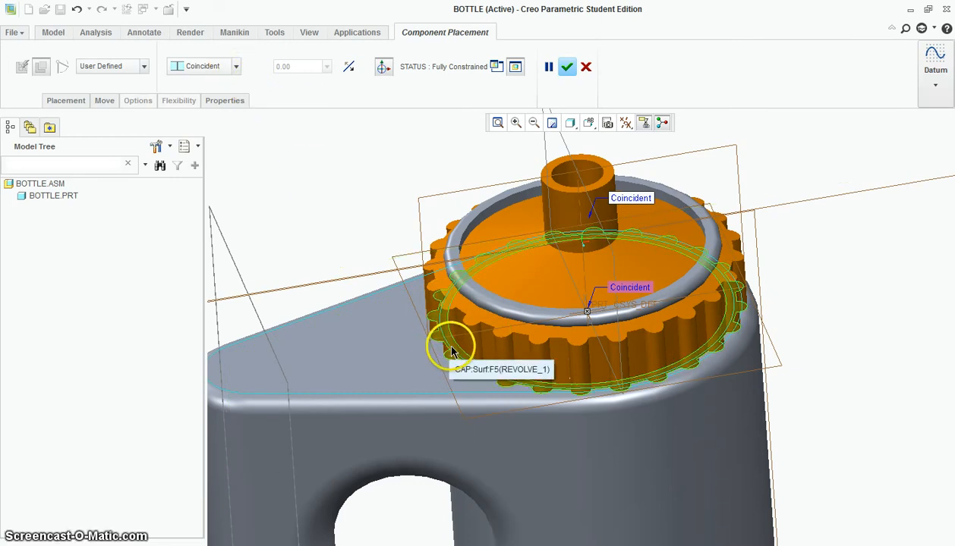
# - Change the rim-to-shoulder constraint to Distance, and try flipping its orientation before restoring the upright cap
pyautogui.click(236, 66)
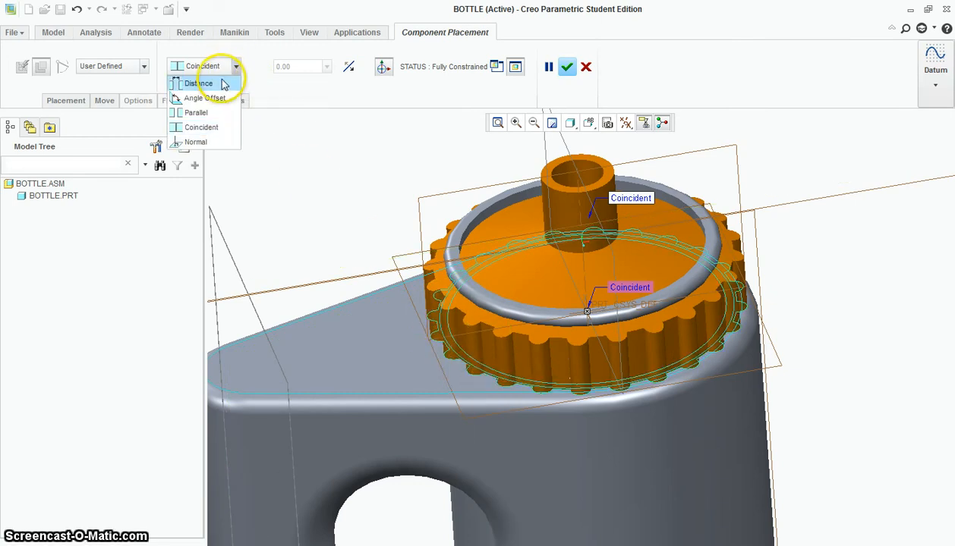
pyautogui.click(199, 83)
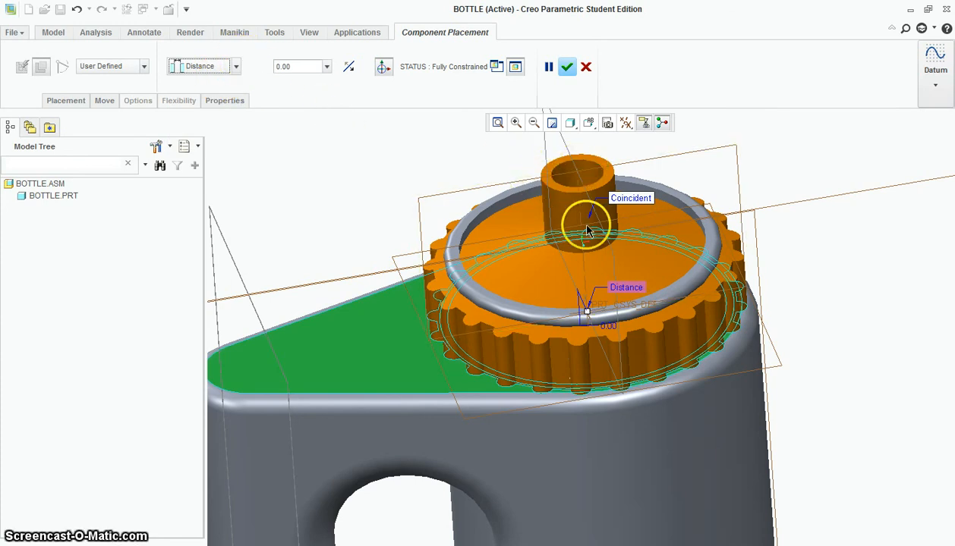
pyautogui.click(349, 68)
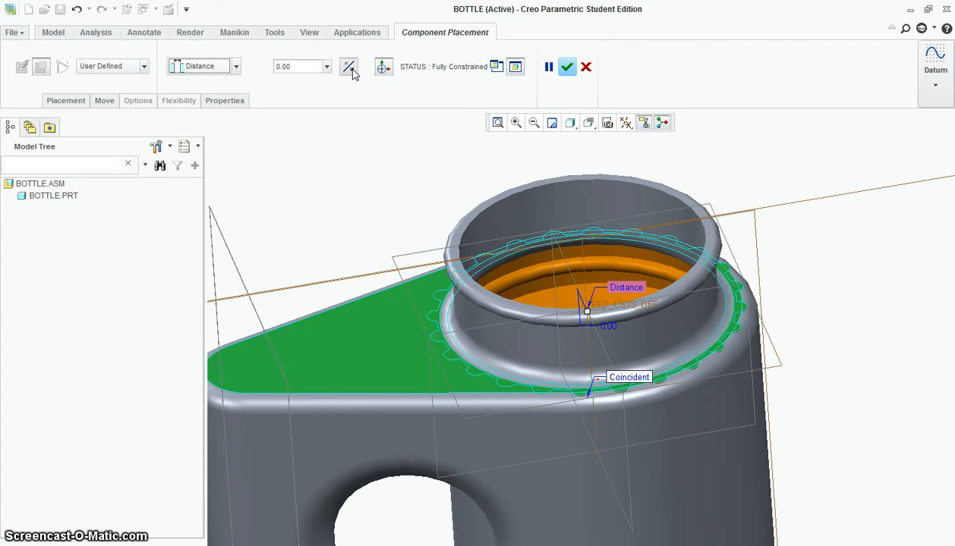
pyautogui.click(350, 68)
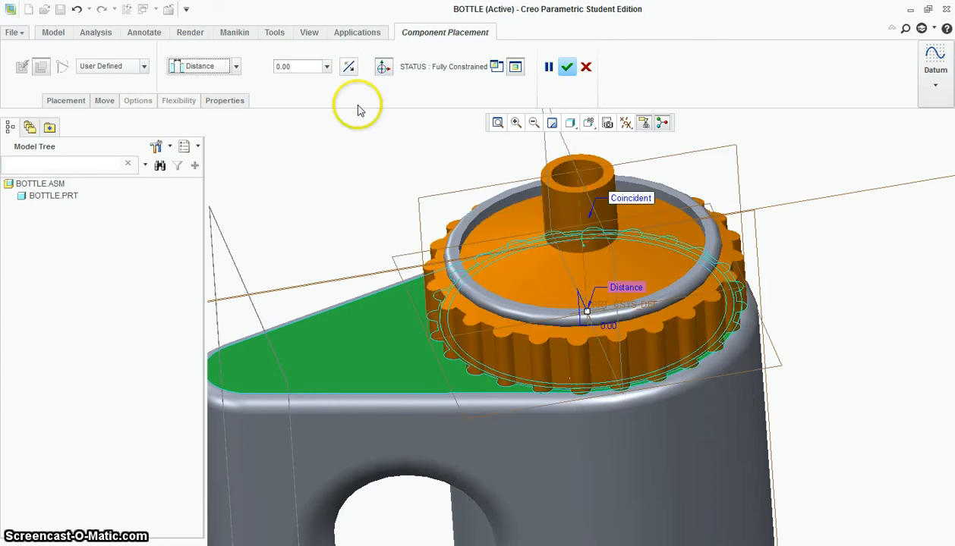
# - Set the distance between the cap's rim and the bottle's shoulder to 5.5 and accept the cap placement
pyautogui.moveTo(588, 314); pyautogui.dragTo(581, 250)
pyautogui.doubleClick(307, 67)
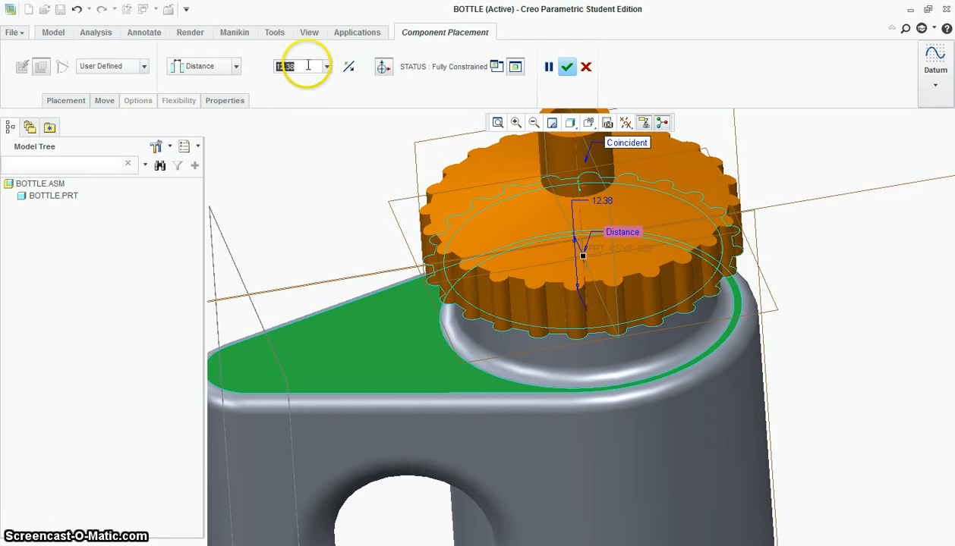
pyautogui.write('5.5')
pyautogui.press('Return')
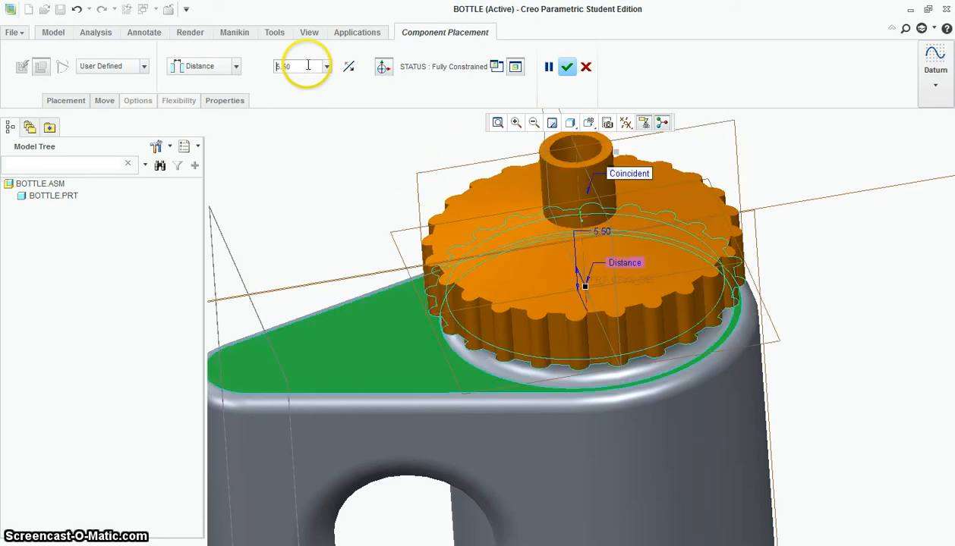
pyautogui.click(567, 68)
# - Inspect the gap between the cap and the bottle's shoulder in the FRONT view, and select the cap
pyautogui.scroll(-3, 703, 331)
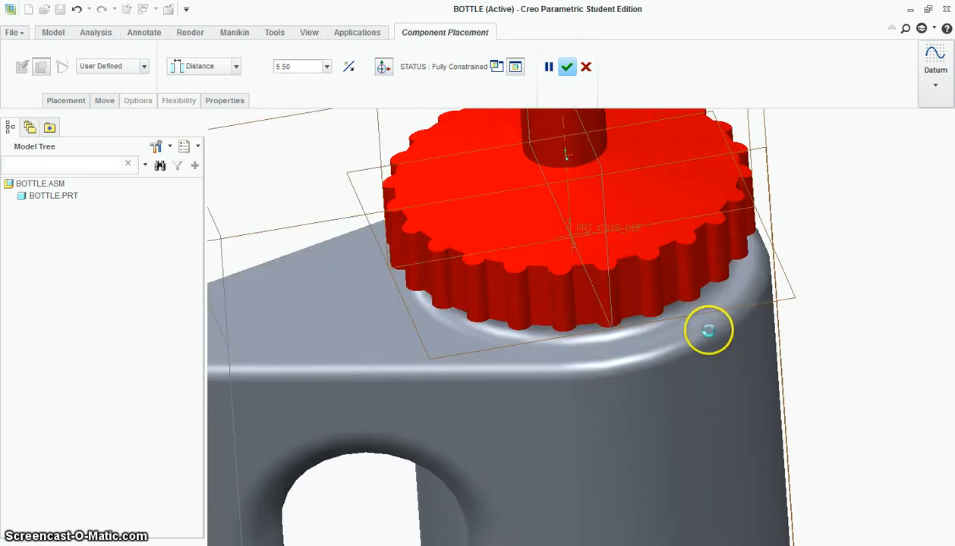
pyautogui.scroll(5, 733, 357)
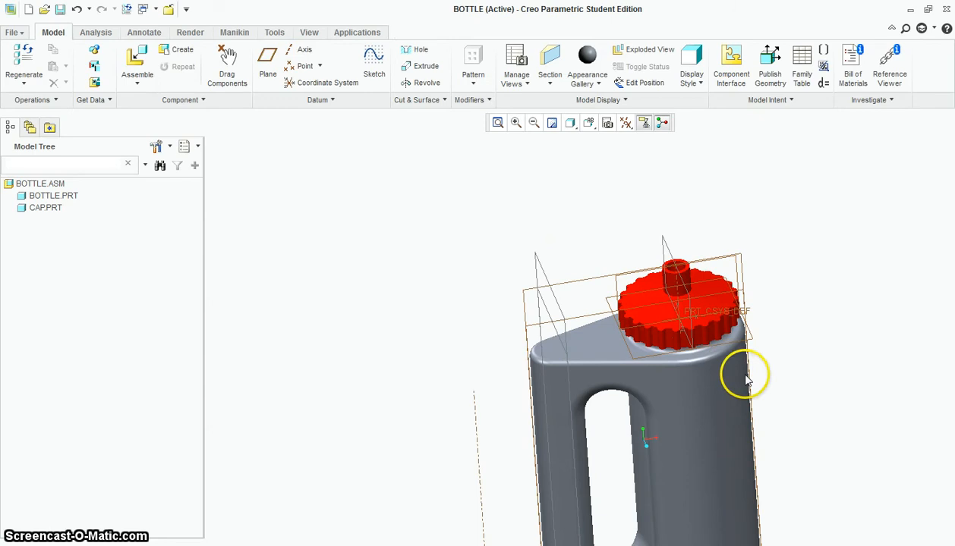
pyautogui.scroll(-3, 827, 464)
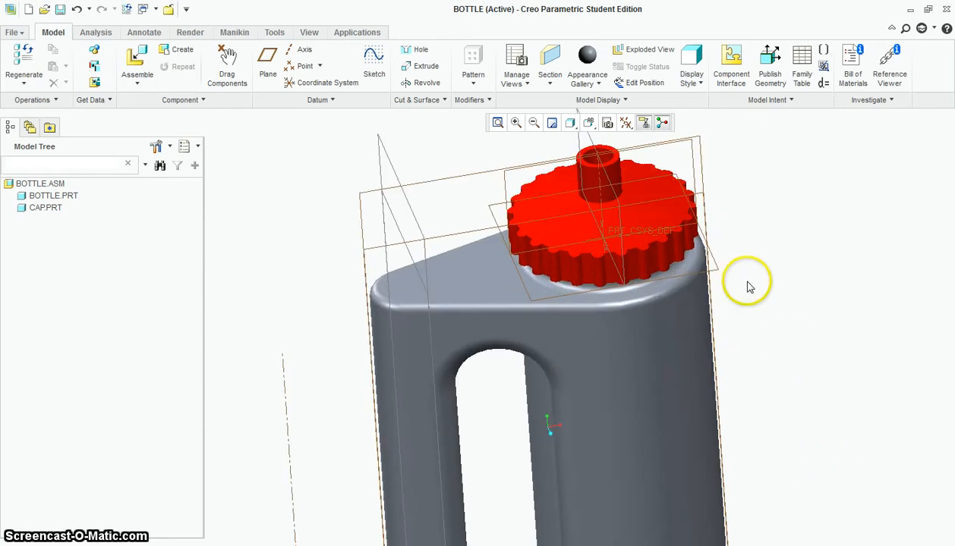
pyautogui.click(590, 122)
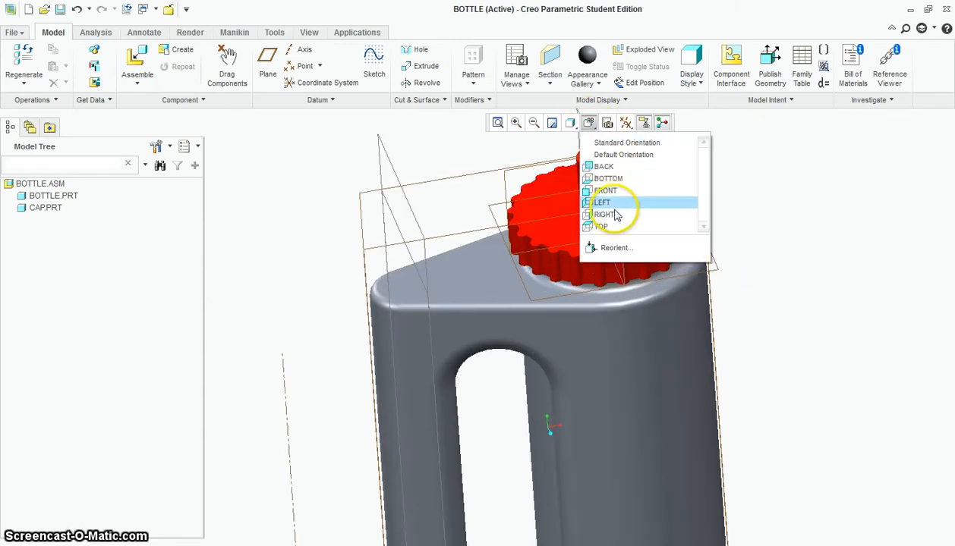
pyautogui.click(610, 191)
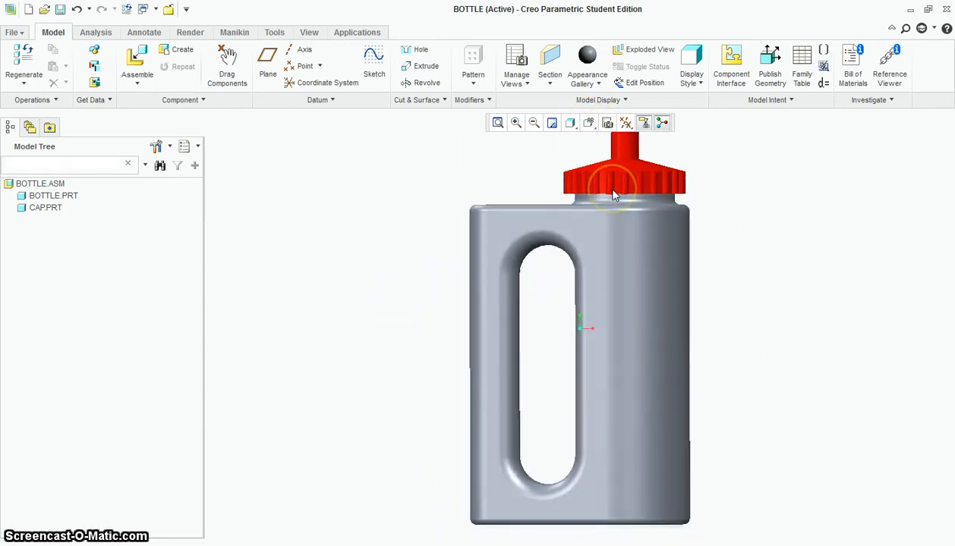
pyautogui.scroll(-5, 672, 153)
pyautogui.scroll(-1, 699, 381)
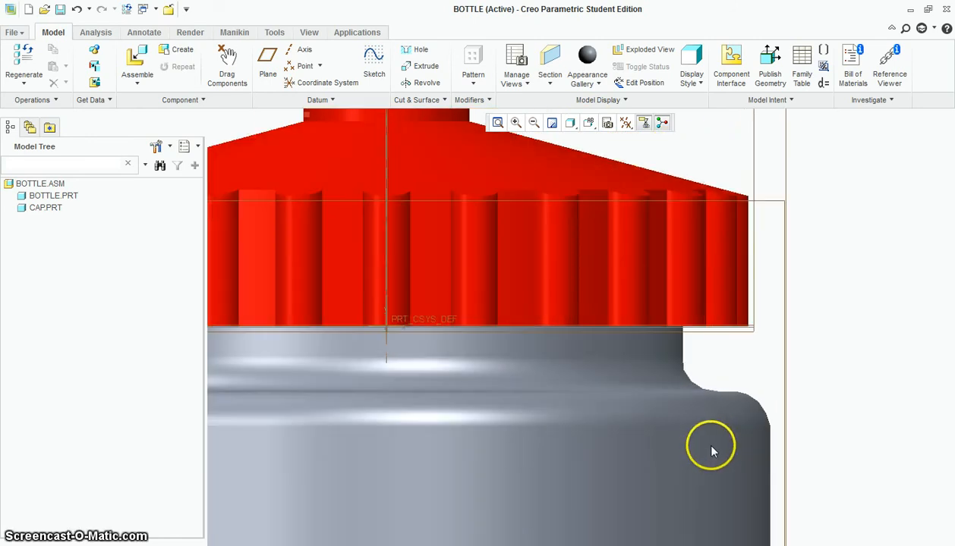
pyautogui.click(631, 284)
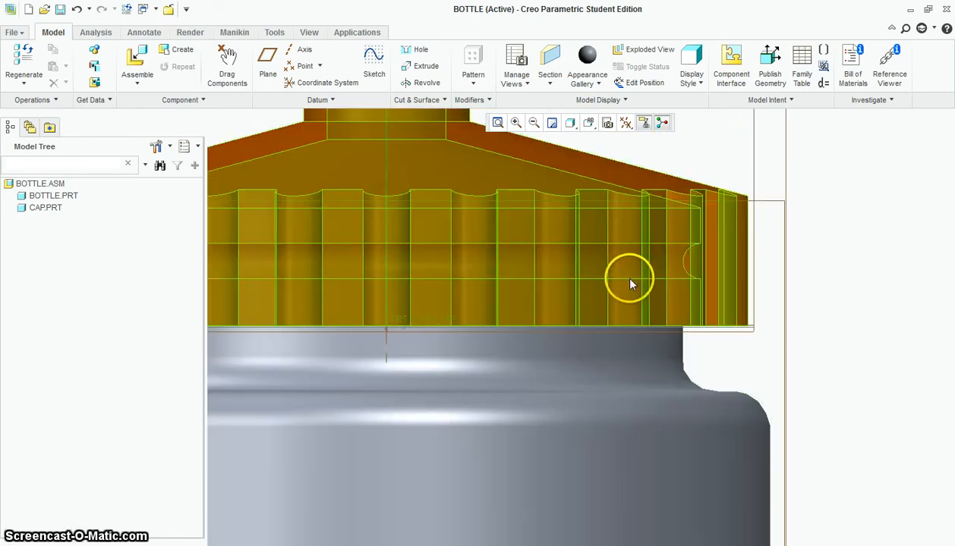
# - Display the assembly in Wireframe and examine how the cap's internal ridge fits against the lip of the bottle neck
pyautogui.click(571, 123)
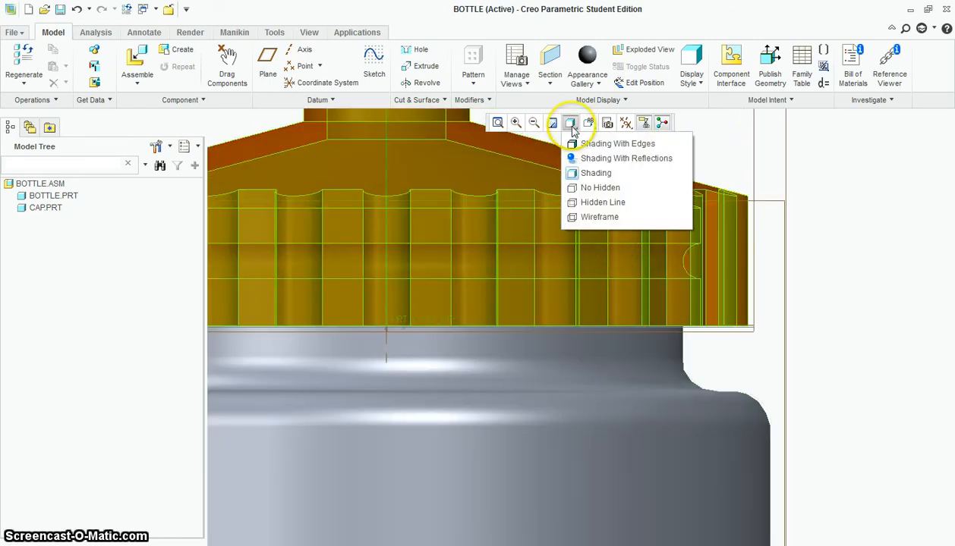
pyautogui.click(591, 217)
pyautogui.scroll(-2, 707, 253)
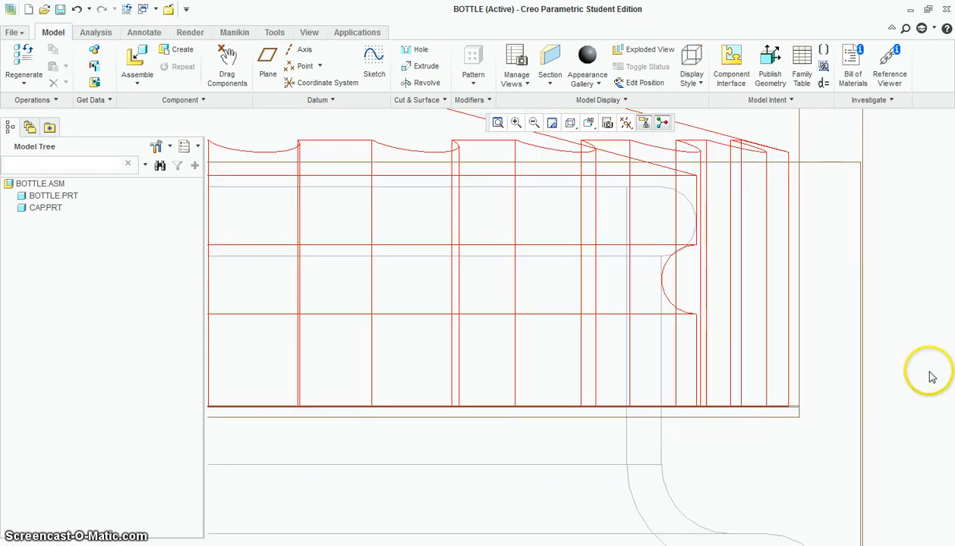
pyautogui.scroll(-2, 749, 141)
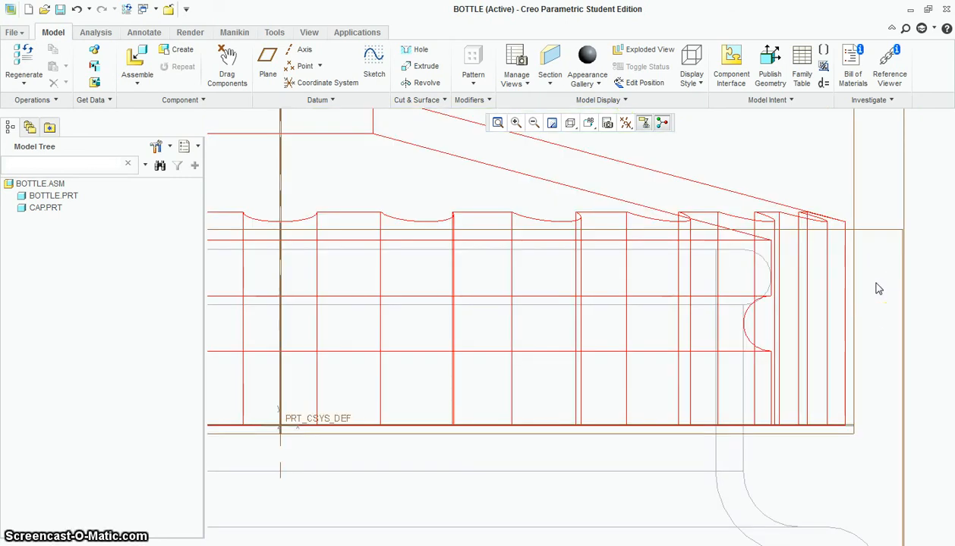
pyautogui.scroll(5, 868, 247)
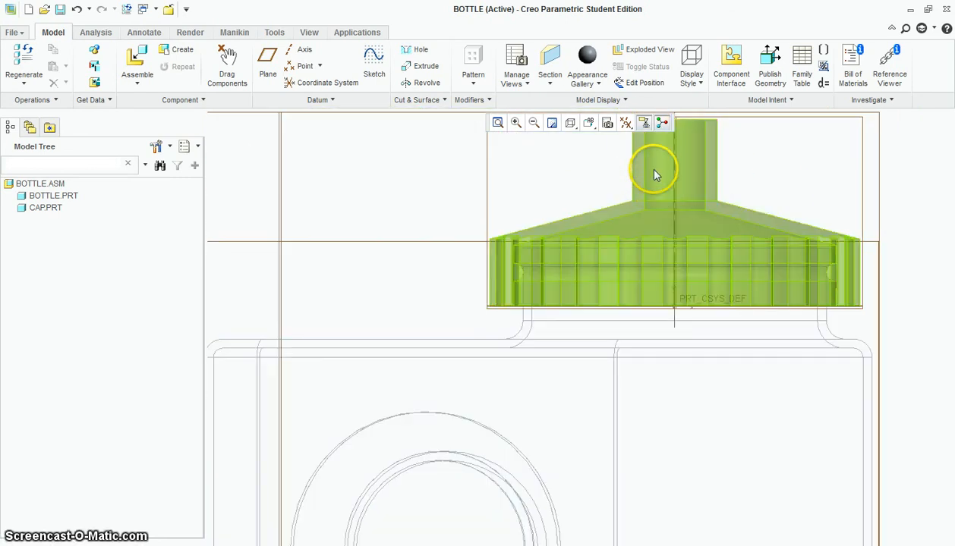
pyautogui.scroll(4, 657, 172)
# - Return the display style to Shading and view the capped bottle at an angle from above
pyautogui.click(570, 123)
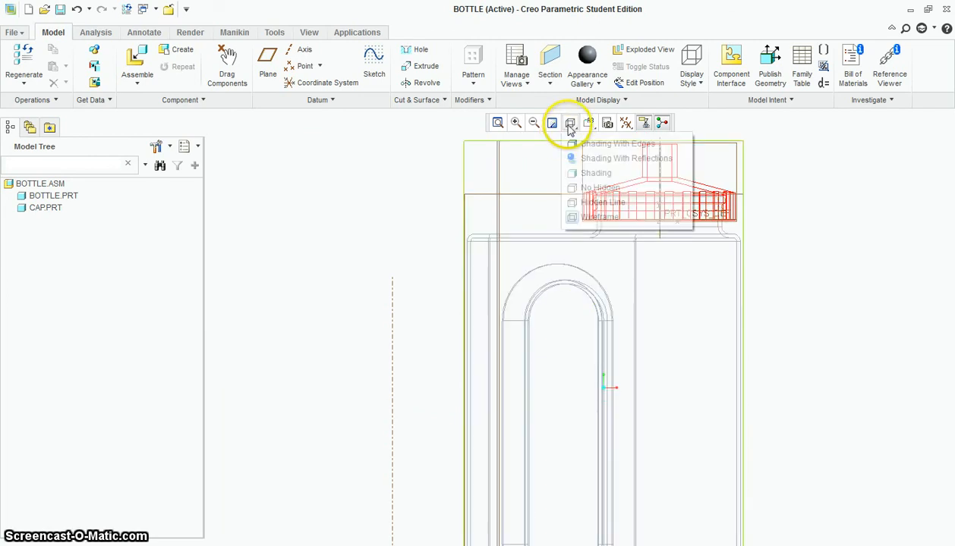
pyautogui.click(592, 173)
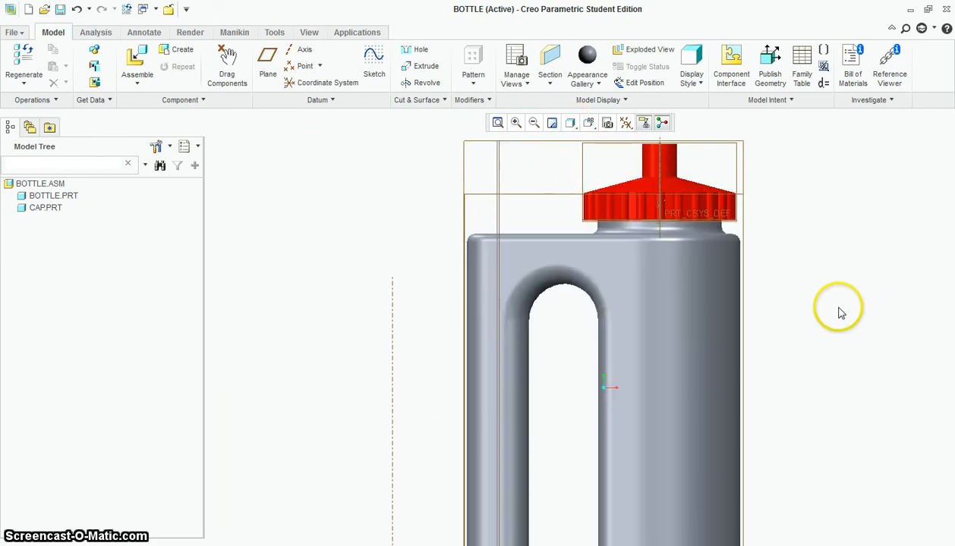
pyautogui.scroll(-2, 835, 318)
pyautogui.moveTo(834, 318); pyautogui.dragTo(823, 326, button='middle')
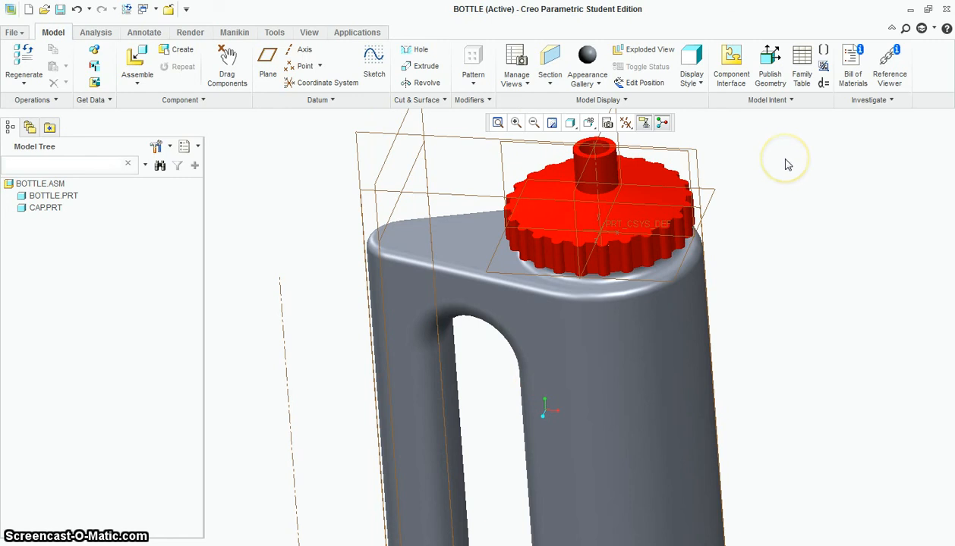
# - Save the BOTTLE.ASM assembly in the Creo\Bottle folder
pyautogui.click(14, 32)
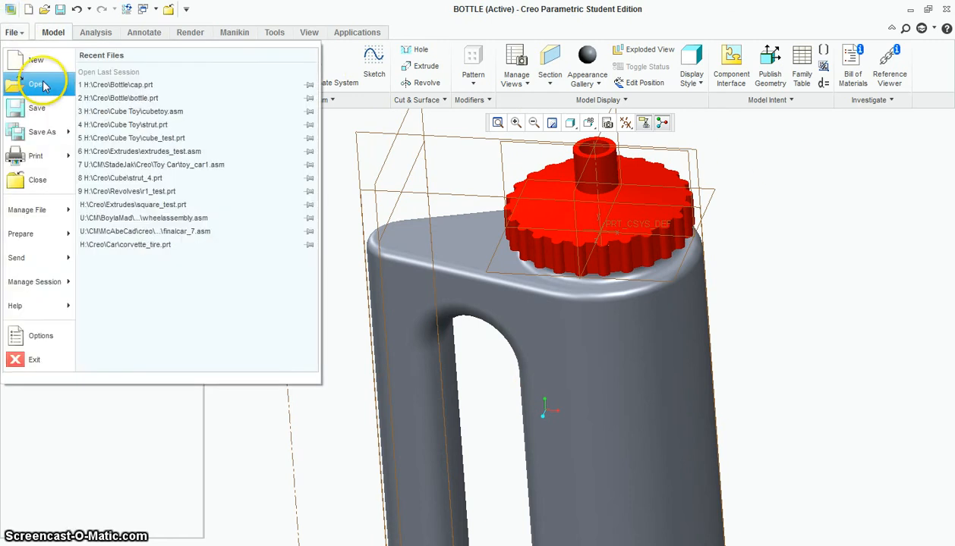
pyautogui.click(49, 123)
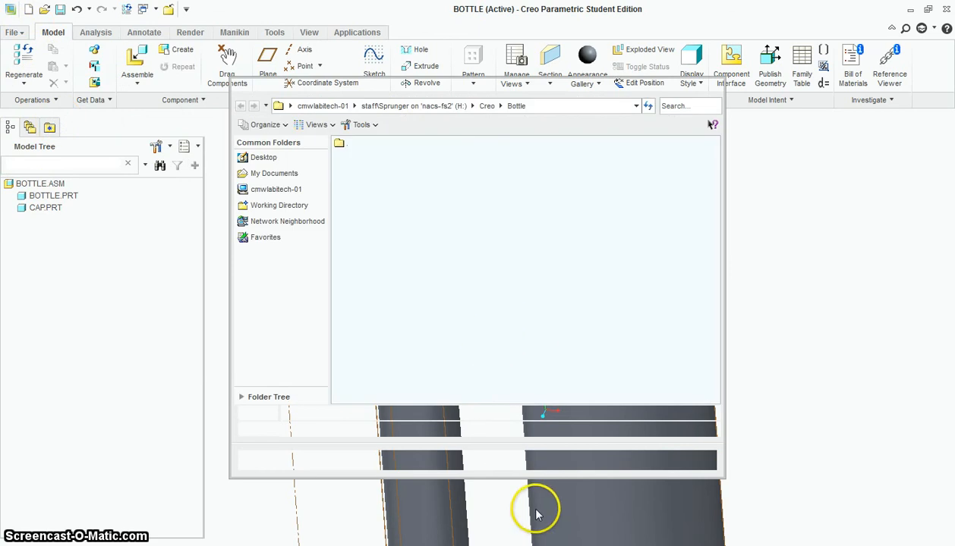
pyautogui.click(370, 460)
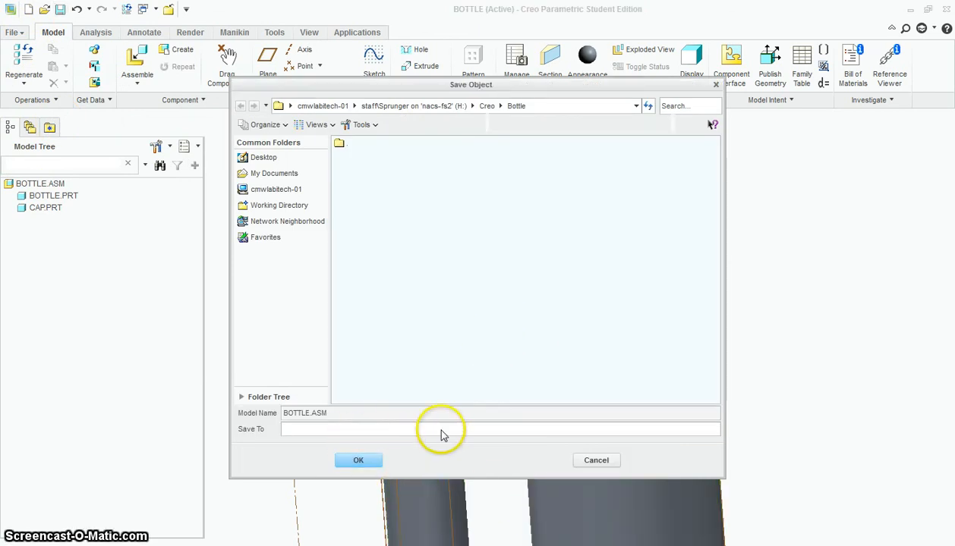